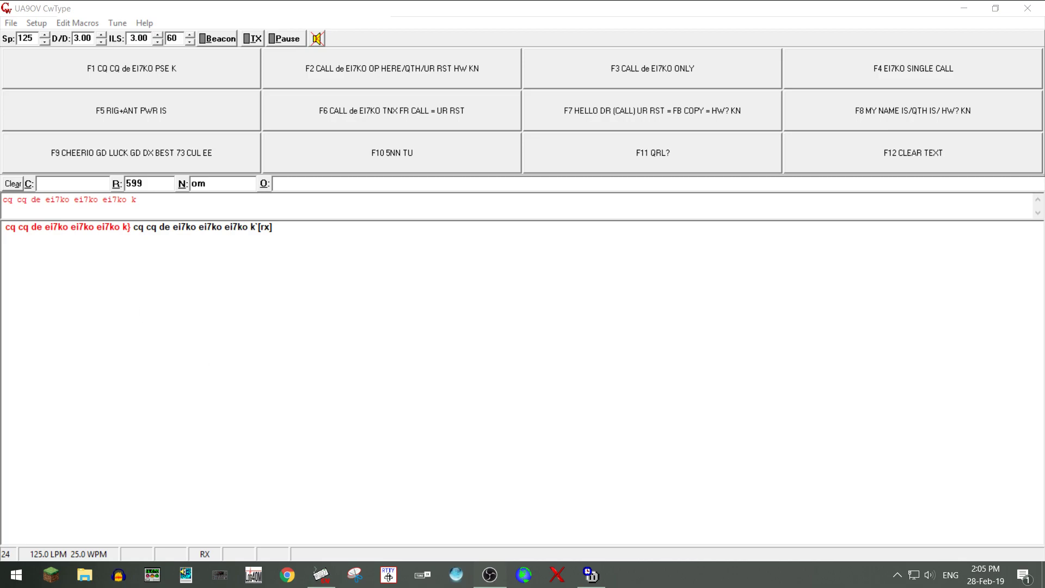
Open and close Edit Macros, then bring up the F1 quick editor from the F1 button
{"action": "left_click", "coordinate": [91, 25]}
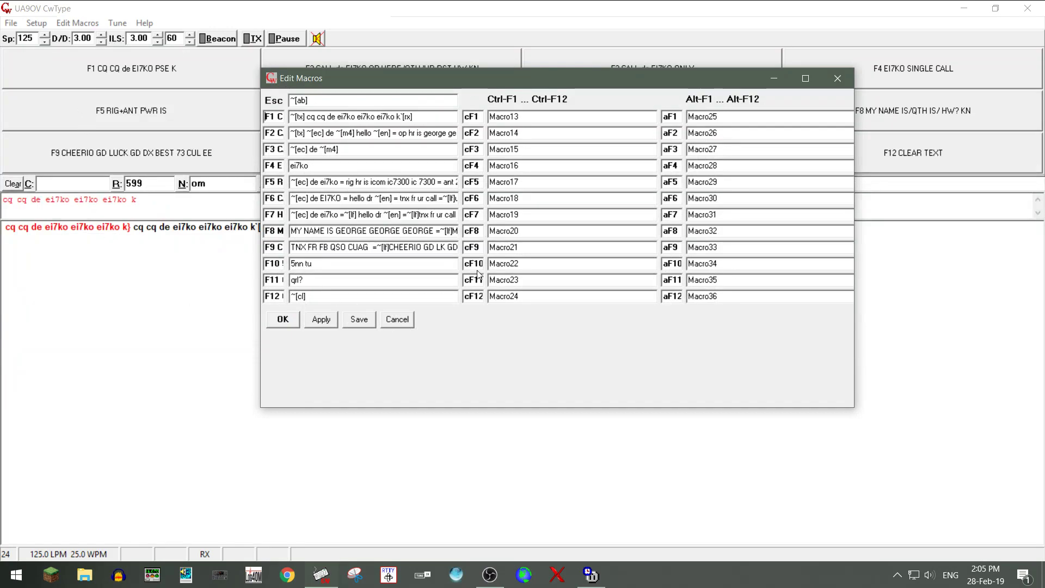
{"action": "left_click", "coordinate": [838, 78]}
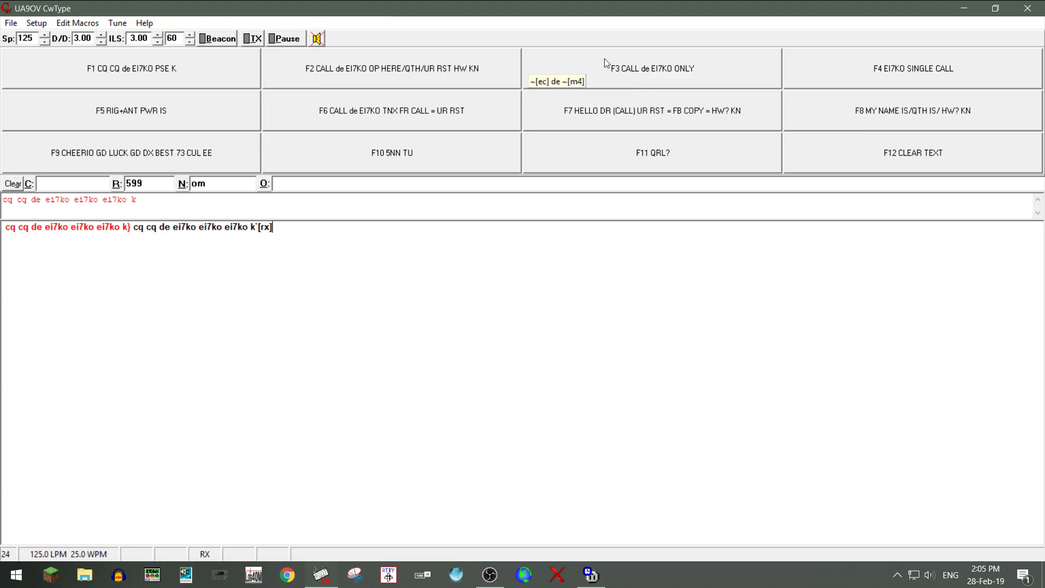
{"action": "right_click", "coordinate": [189, 80]}
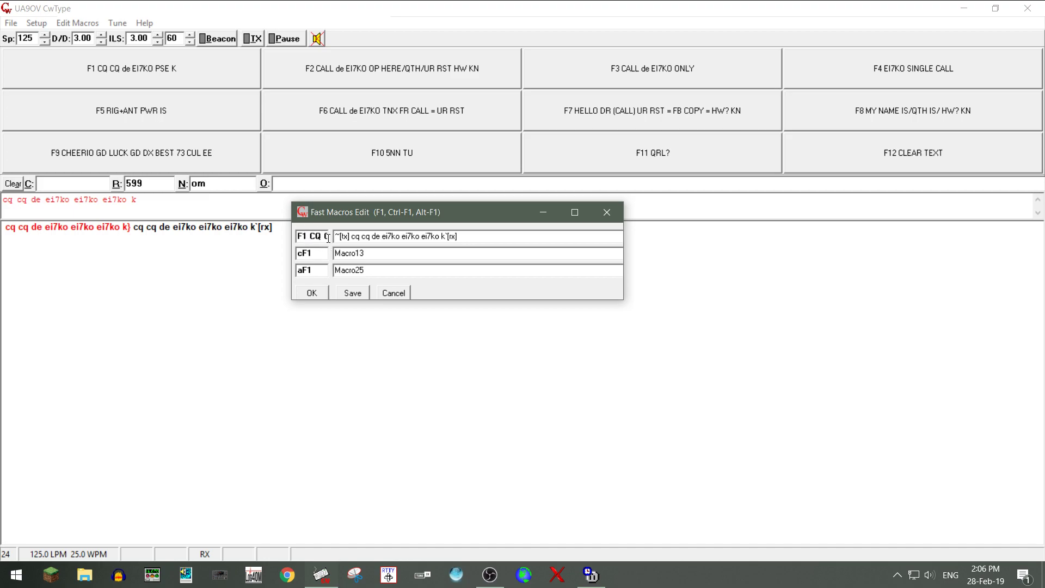
Review the F1 macro text in Fast Macros Edit and save it
{"action": "left_click", "coordinate": [328, 236]}
{"action": "key", "text": "Right"}
{"action": "key", "text": "Right"}
{"action": "key", "text": "Right"}
{"action": "key", "text": "Right"}
{"action": "key", "text": "Right"}
{"action": "key", "text": "Right"}
{"action": "key", "text": "Right"}
{"action": "key", "text": "Right"}
{"action": "key", "text": "Right"}
{"action": "key", "text": "Right"}
{"action": "key", "text": "Right"}
{"action": "key", "text": "Right"}
{"action": "key", "text": "Right"}
{"action": "key", "text": "Right"}
{"action": "key", "text": "Right"}
{"action": "key", "text": "Right"}
{"action": "key", "text": "Left"}
{"action": "key", "text": "Left"}
{"action": "key", "text": "Left"}
{"action": "key", "text": "Left"}
{"action": "key", "text": "Left"}
{"action": "key", "text": "Left"}
{"action": "key", "text": "Left"}
{"action": "key", "text": "Left"}
{"action": "key", "text": "Left"}
{"action": "key", "text": "Left"}
{"action": "key", "text": "Left"}
{"action": "key", "text": "Left"}
{"action": "key", "text": "Left"}
{"action": "key", "text": "Left"}
{"action": "key", "text": "Left"}
{"action": "key", "text": "Left"}
{"action": "key", "text": "Left"}
{"action": "key", "text": "Left"}
{"action": "key", "text": "Left"}
{"action": "key", "text": "Right"}
{"action": "key", "text": "Right"}
{"action": "key", "text": "Right"}
{"action": "left_click", "coordinate": [354, 299]}
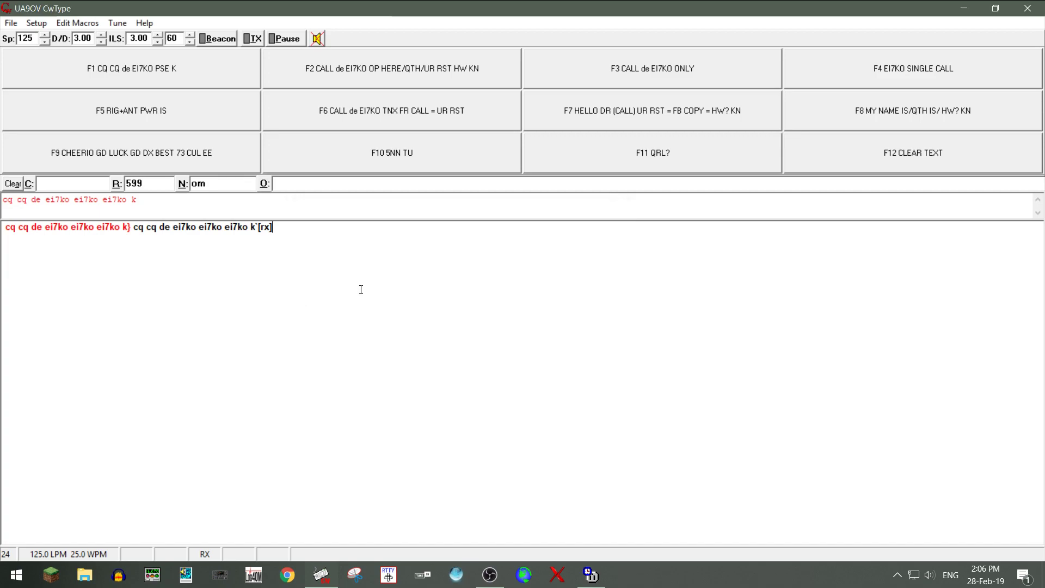
Open Setup on the View tab showing 3 rows, 4 columns and 60-pixel button height
{"action": "left_click", "coordinate": [81, 25]}
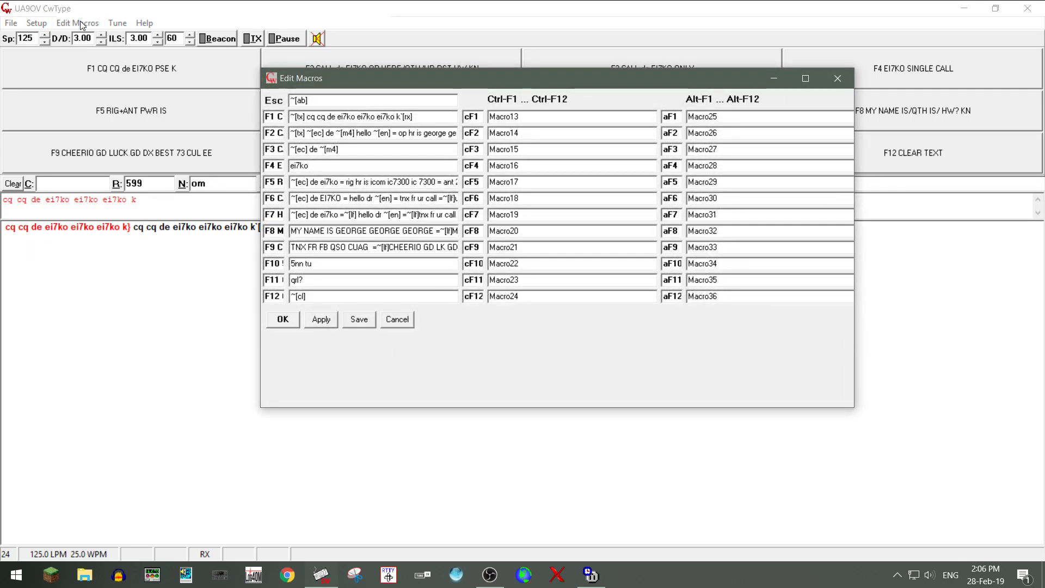
{"action": "left_click", "coordinate": [14, 25]}
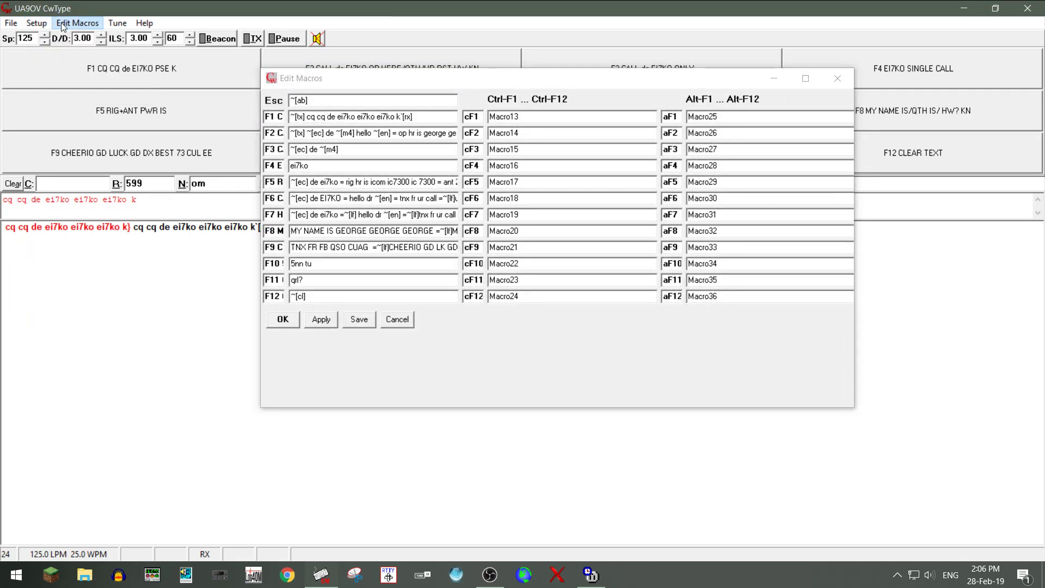
{"action": "left_click", "coordinate": [37, 23]}
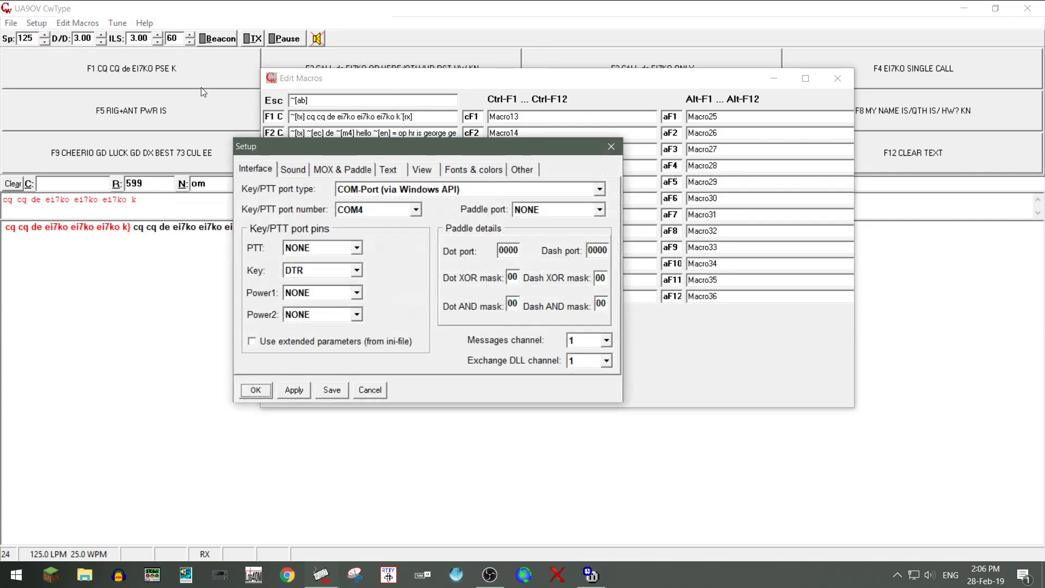
{"action": "left_click", "coordinate": [420, 169]}
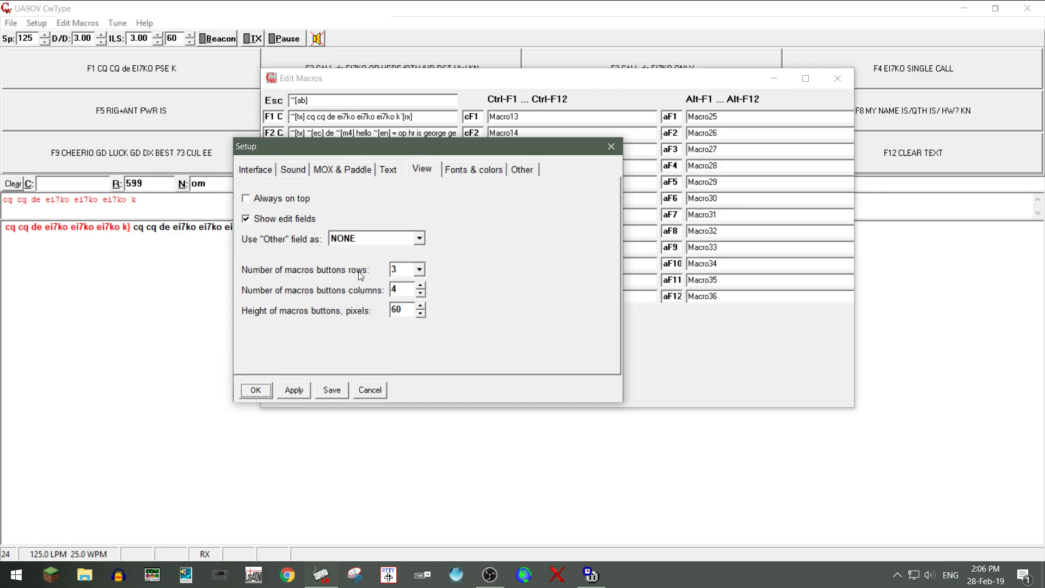
Close Edit Macros and reposition the Setup dialog on screen
{"action": "left_click_drag", "start_coordinate": [383, 146], "coordinate": [501, 232]}
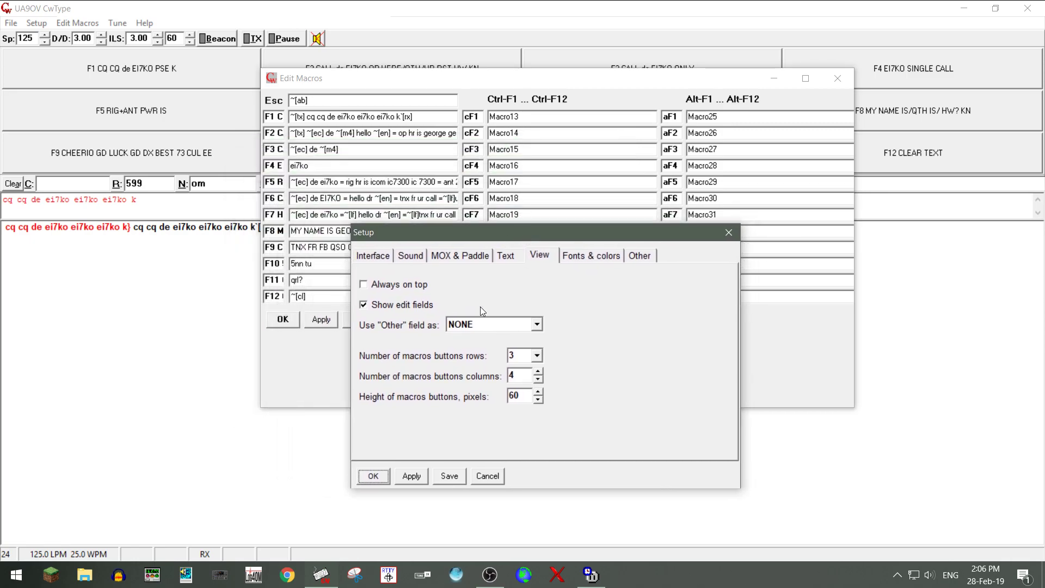
{"action": "left_click", "coordinate": [836, 79]}
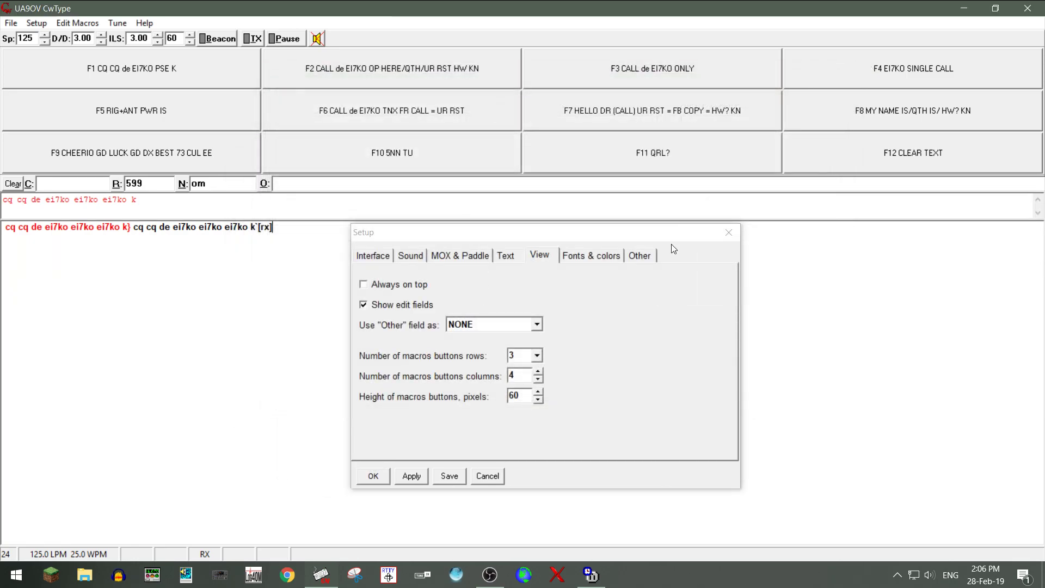
{"action": "left_click", "coordinate": [469, 230]}
{"action": "left_click_drag", "start_coordinate": [469, 231], "coordinate": [396, 243]}
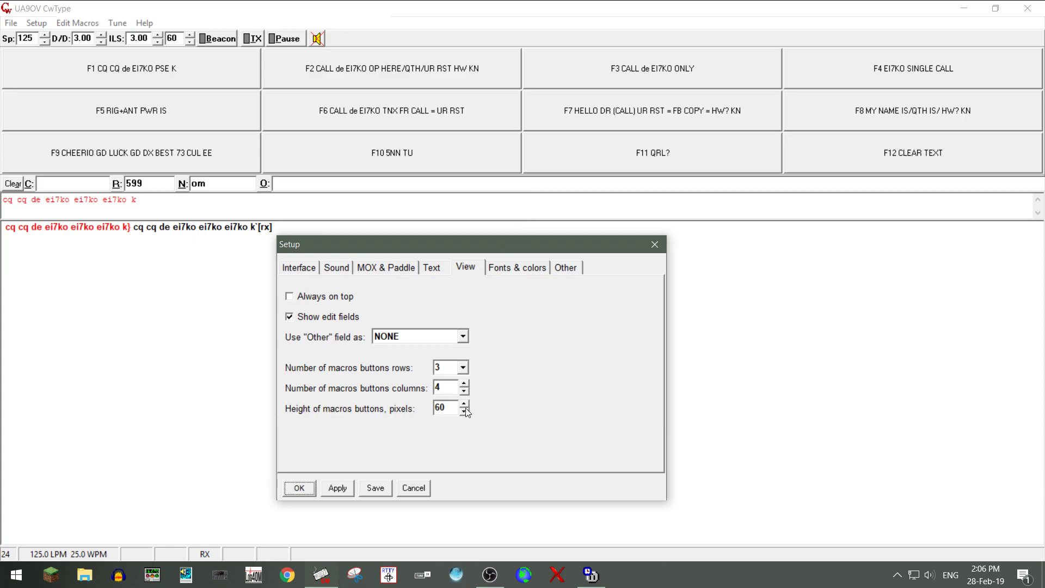
Change the macro button height from 60 to 30 pixels and apply it
{"action": "left_click", "coordinate": [445, 405]}
{"action": "key", "text": "BackSpace"}
{"action": "key", "text": "BackSpace"}
{"action": "type", "text": "30"}
{"action": "left_click", "coordinate": [338, 488]}
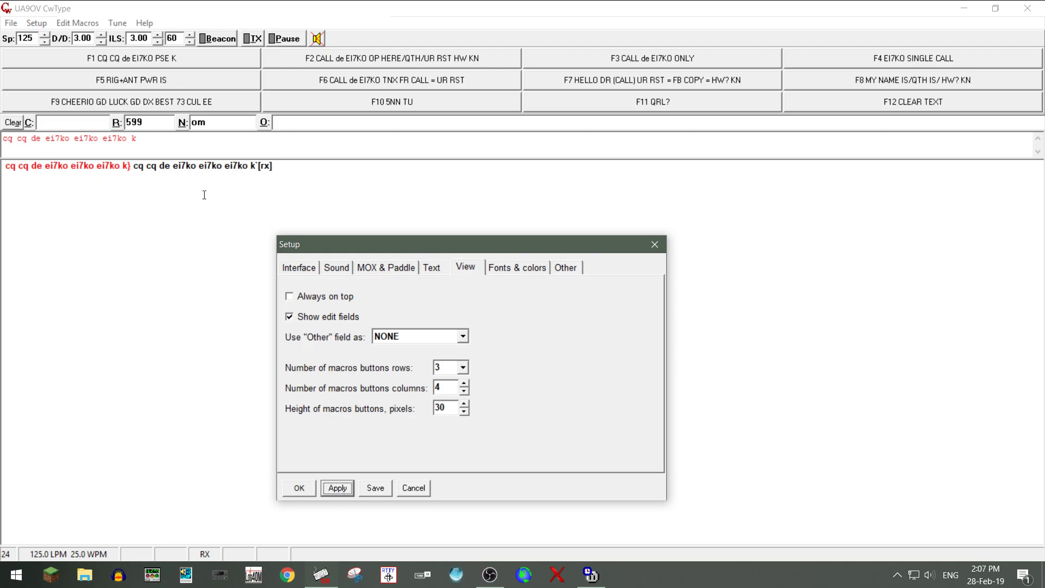
Try a 10-column button layout, then apply 4 columns again
{"action": "left_click", "coordinate": [465, 384]}
{"action": "left_click", "coordinate": [465, 383]}
{"action": "left_click", "coordinate": [465, 384]}
{"action": "left_click", "coordinate": [465, 384]}
{"action": "double_click", "coordinate": [465, 384]}
{"action": "left_click", "coordinate": [337, 487]}
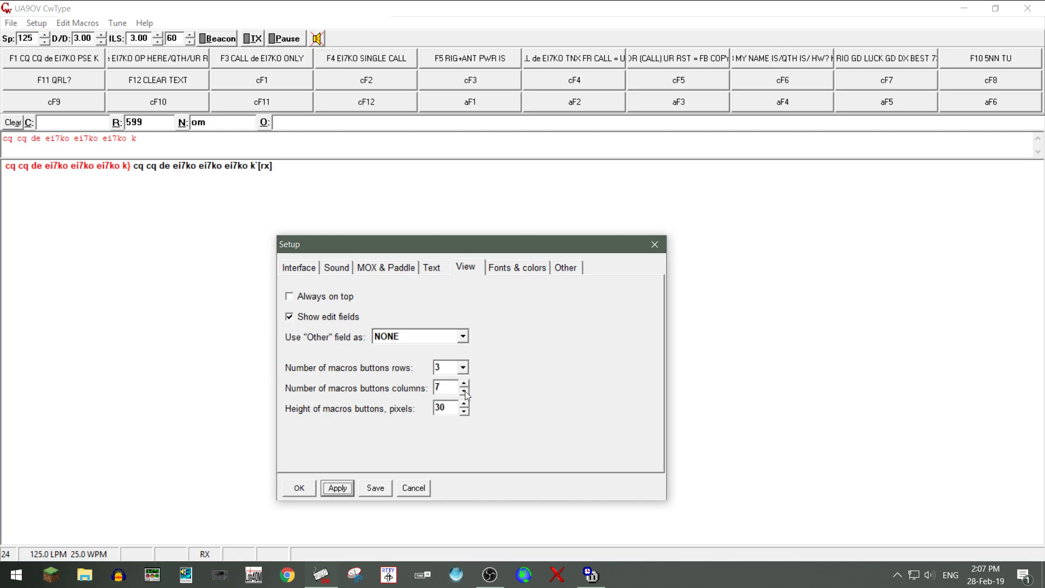
{"action": "left_click", "coordinate": [326, 489]}
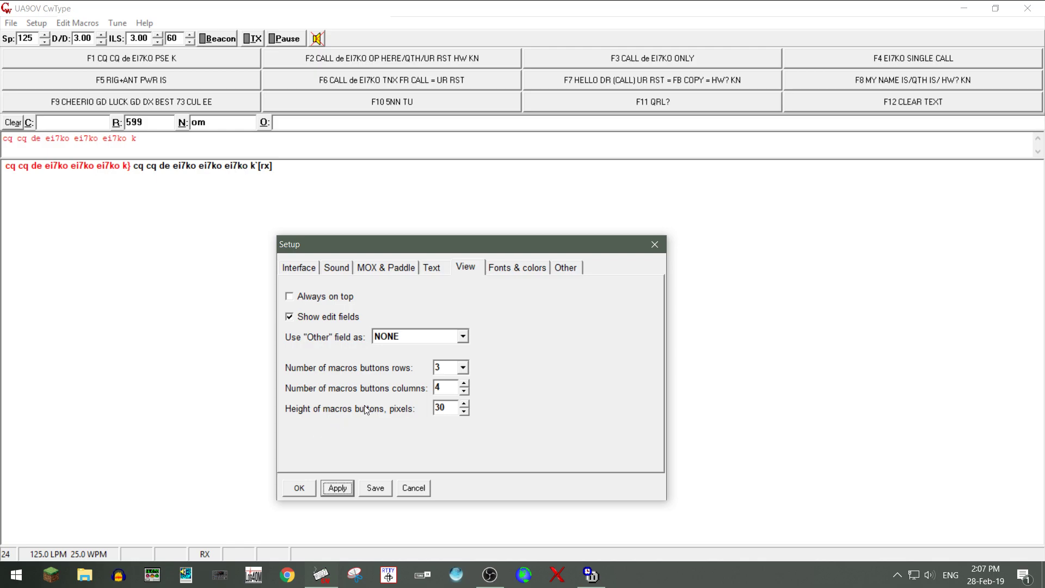
{"action": "left_click", "coordinate": [463, 367]}
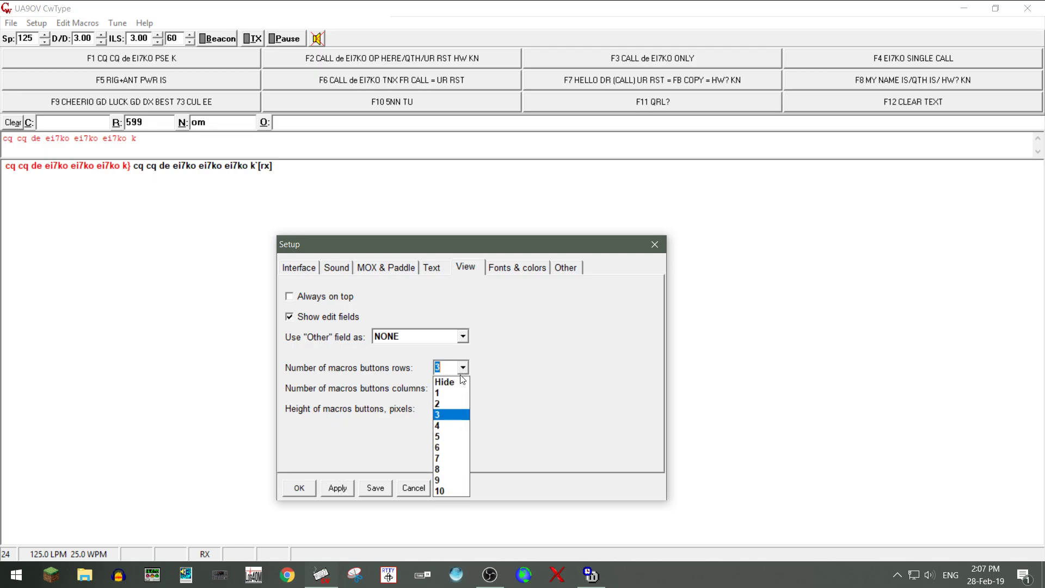
{"action": "left_click", "coordinate": [438, 492]}
{"action": "left_click", "coordinate": [337, 489]}
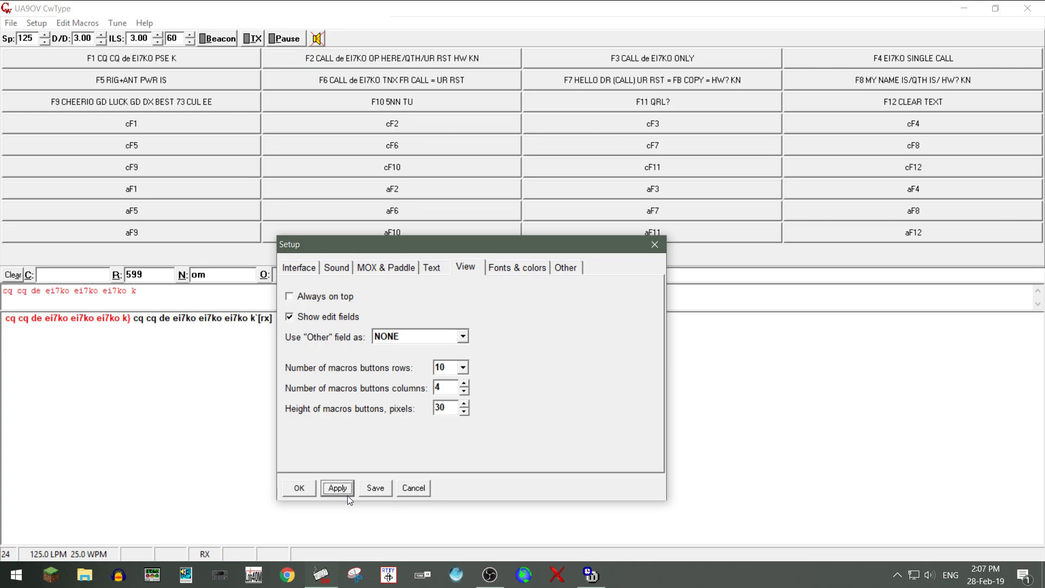
{"action": "left_click", "coordinate": [463, 368]}
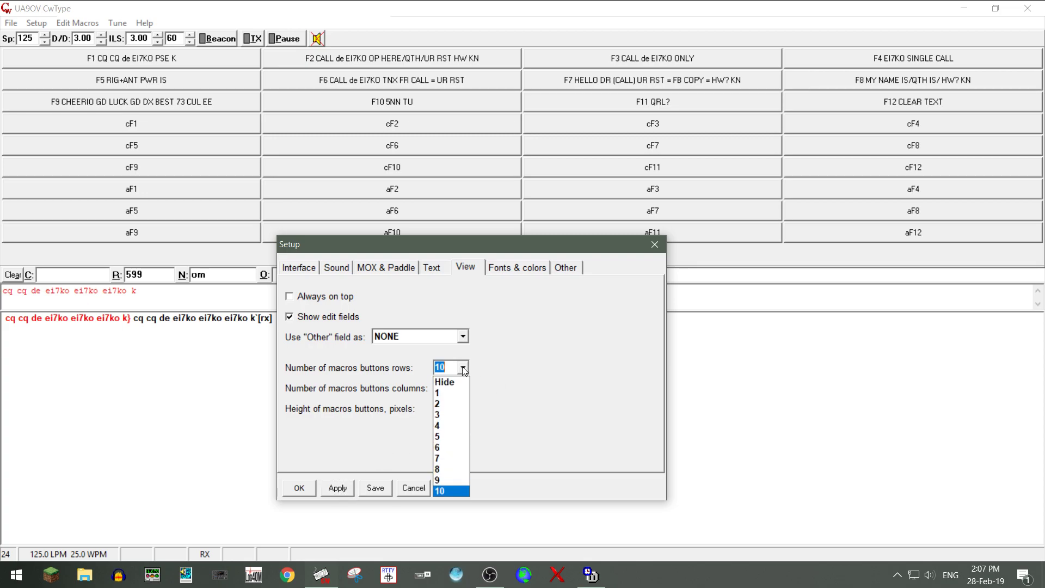
{"action": "left_click", "coordinate": [449, 416]}
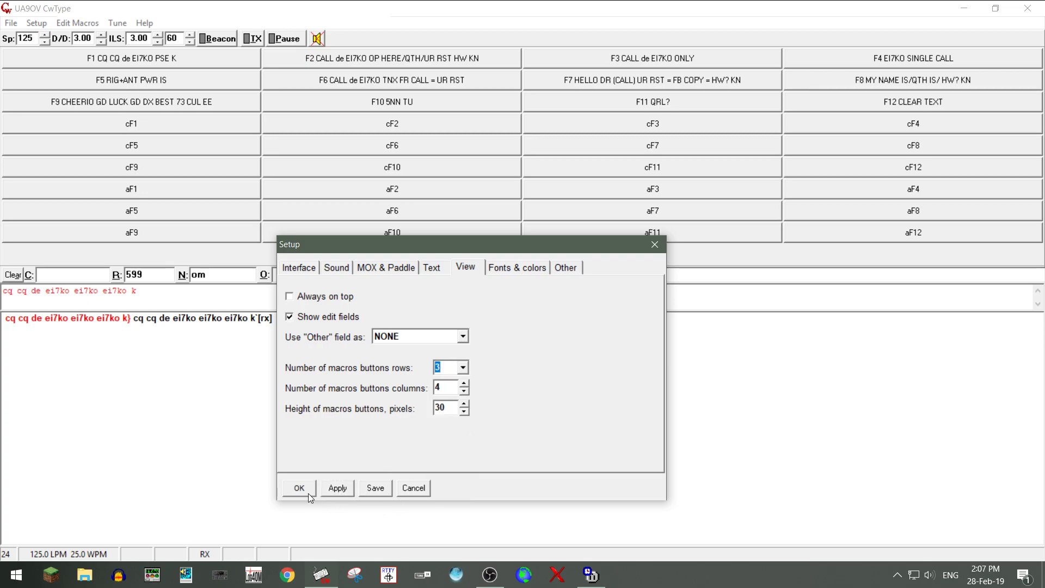
{"action": "left_click", "coordinate": [337, 487]}
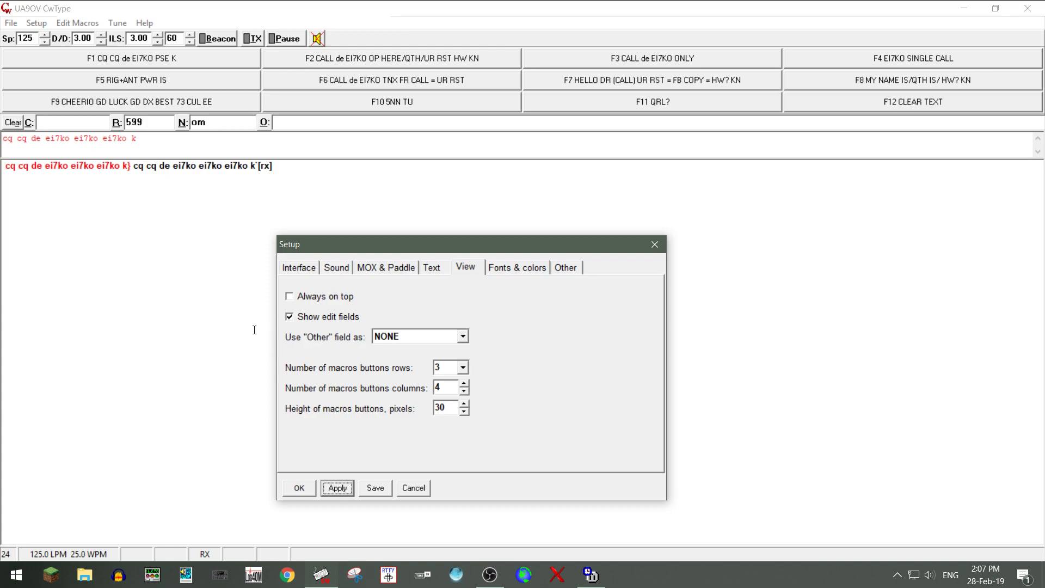
{"action": "left_click", "coordinate": [254, 329]}
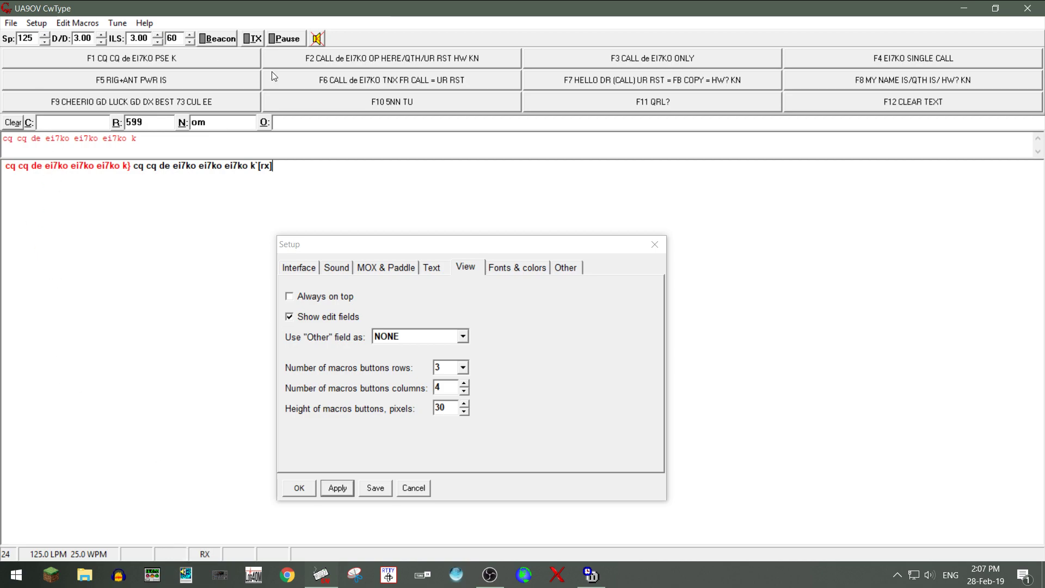
Save the 3-row, 4-column, 30-pixel macro button settings in Setup
{"action": "left_click", "coordinate": [380, 488]}
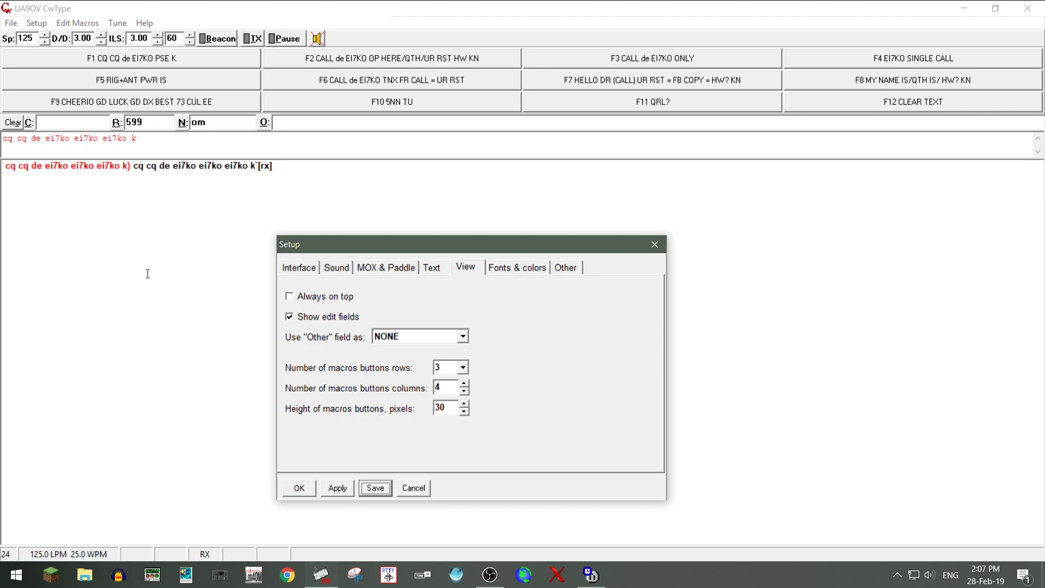